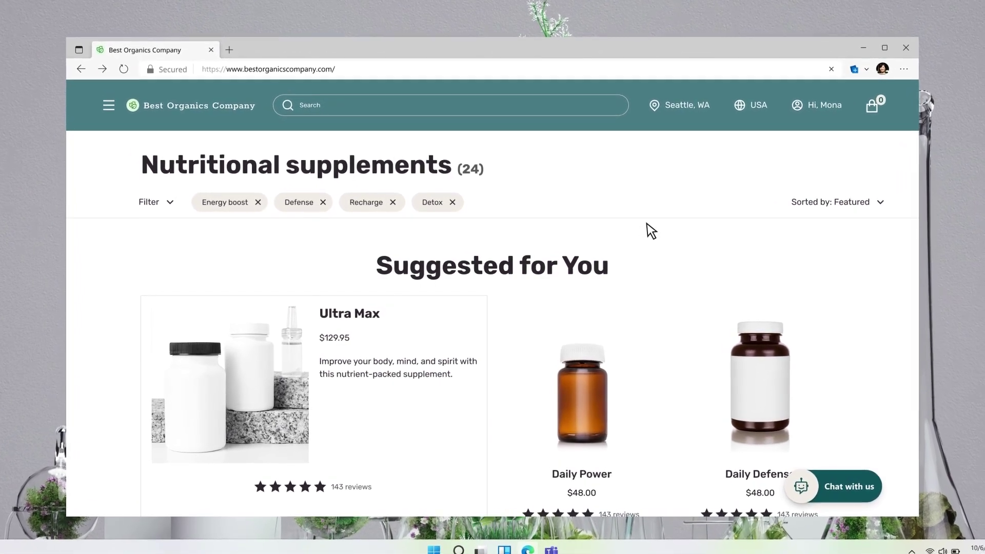
Bring up the Best Organics Nutritional supplements page with its Suggested for You products.
mouse_move(725, 319)
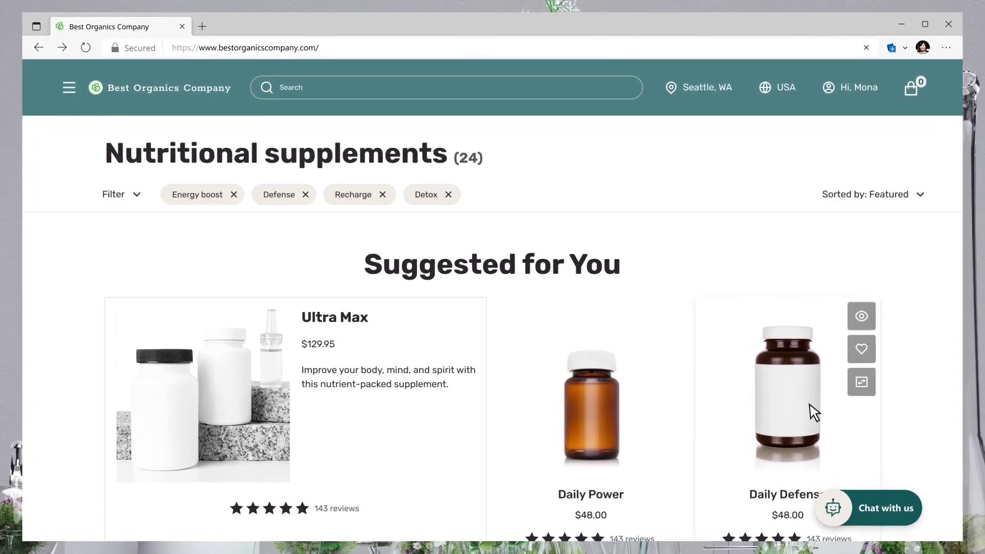
Open the Daily Defense product page and start a web chat with the store.
click(808, 411)
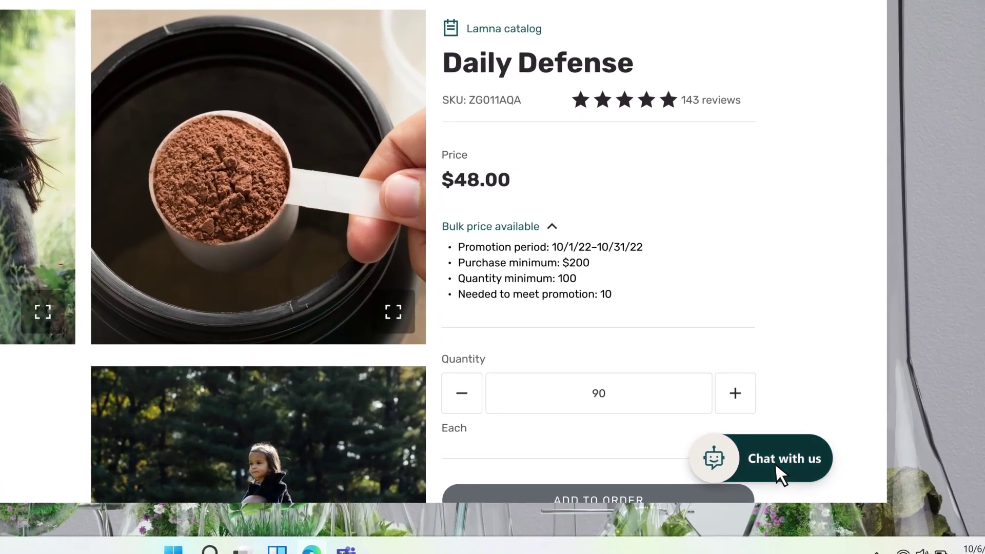
click(775, 464)
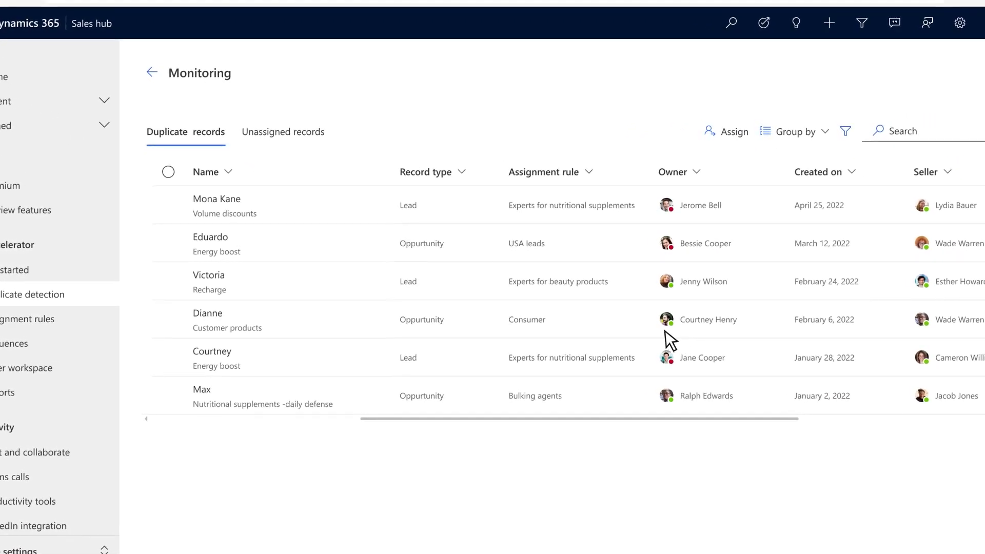
Merge the first lead's two matching duplicate records, then go to Assignment rules.
click(262, 204)
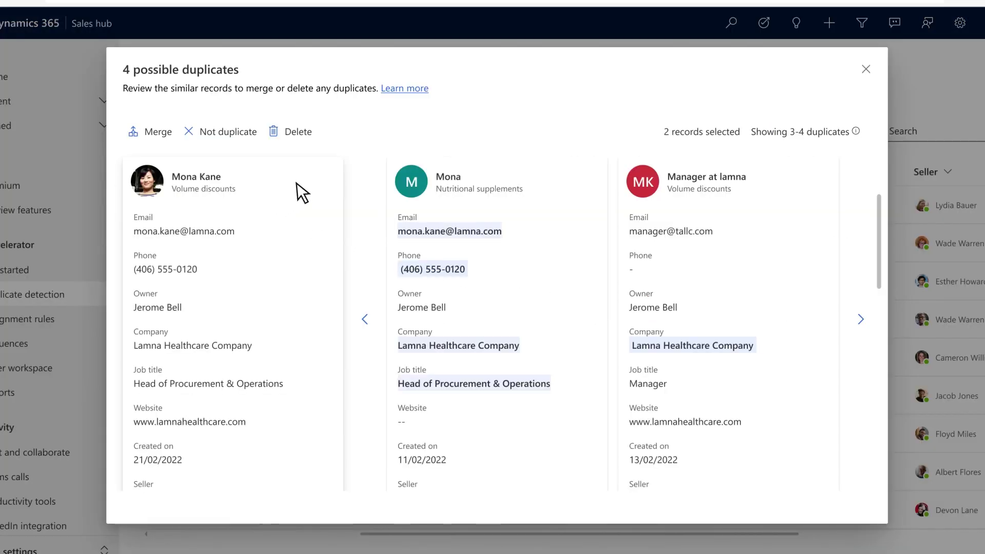
click(328, 171)
click(594, 171)
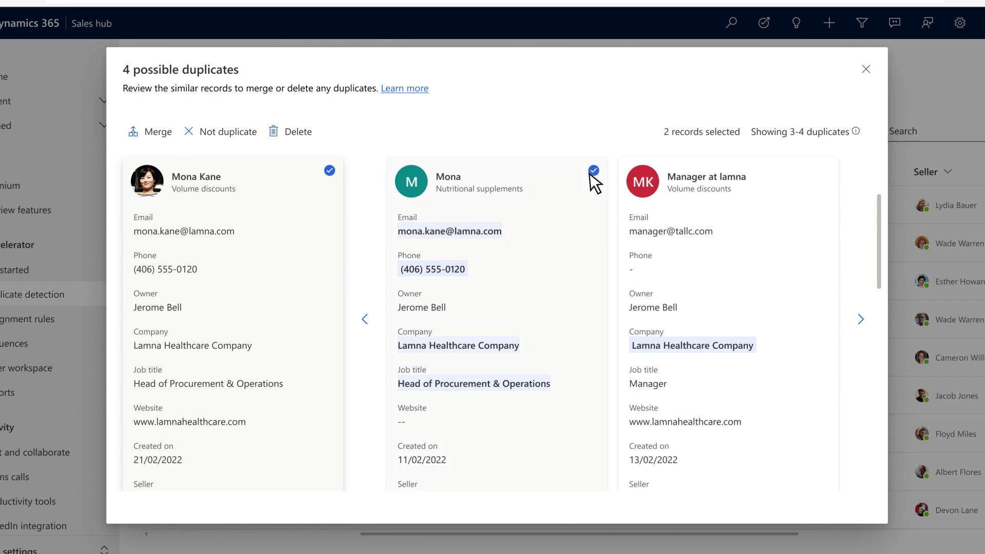
click(158, 132)
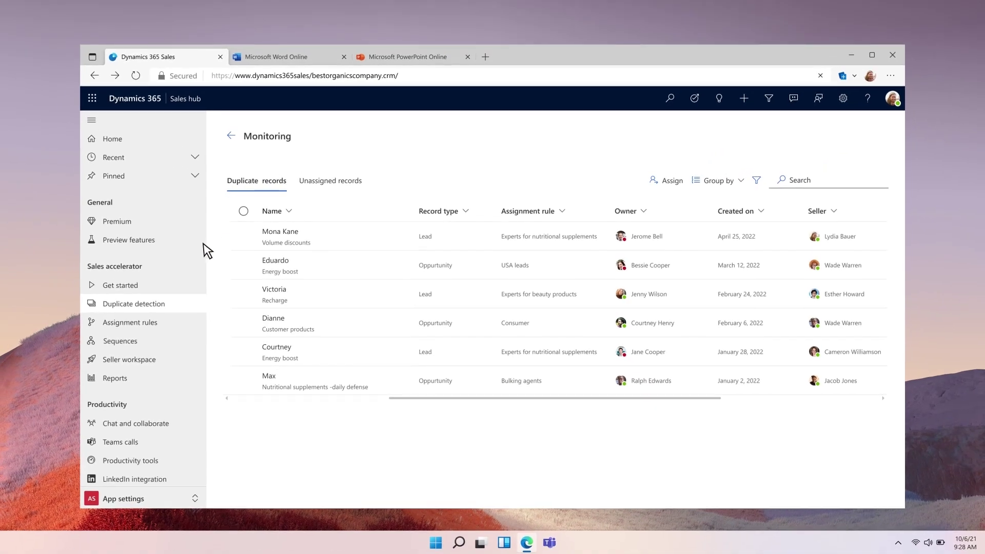
click(168, 323)
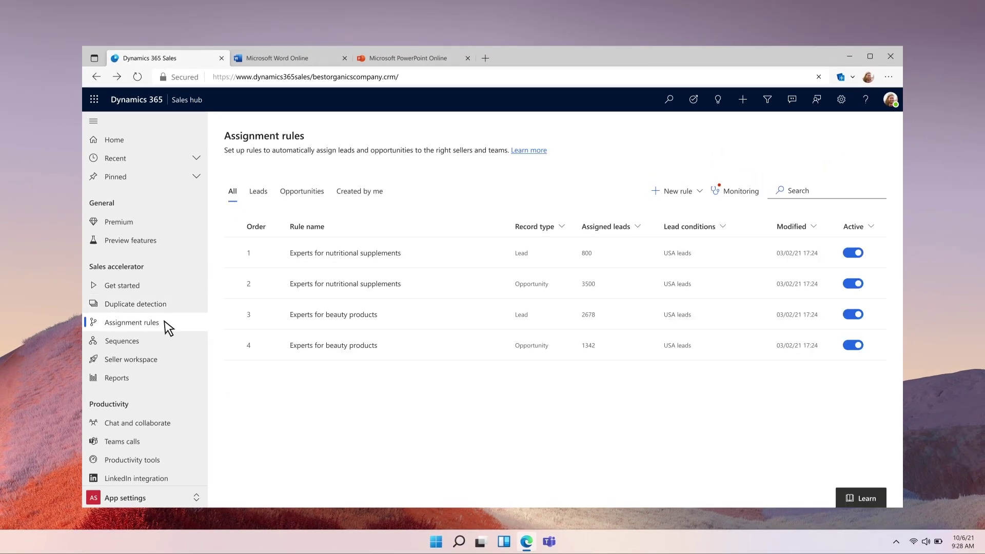
Review the first nutritional supplements assignment rule's settings, then go to Sales sequences.
click(413, 256)
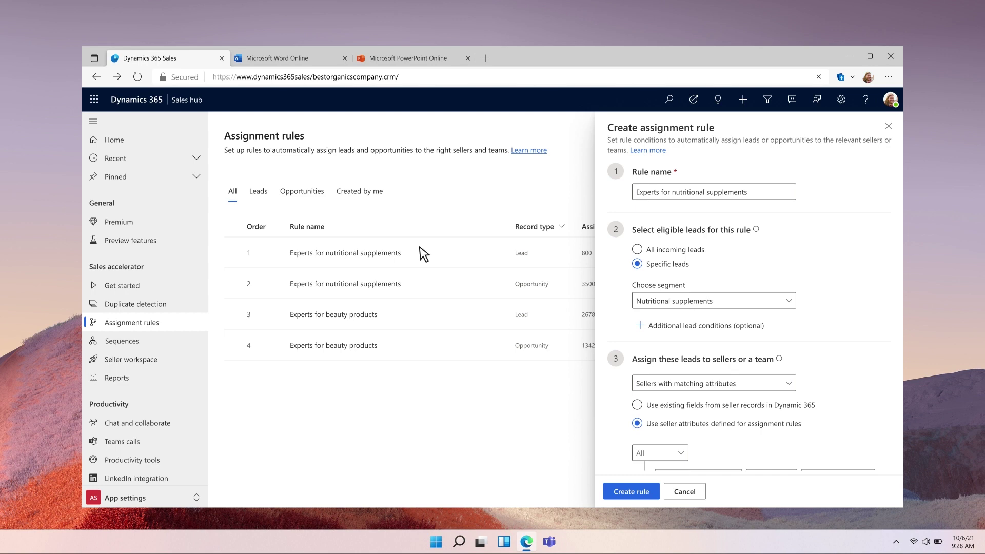
click(889, 127)
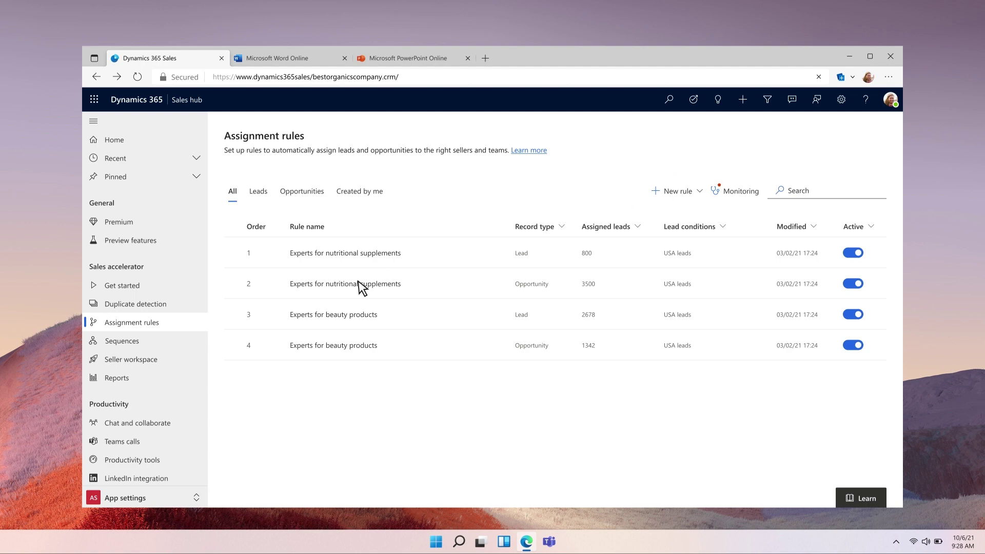
click(152, 341)
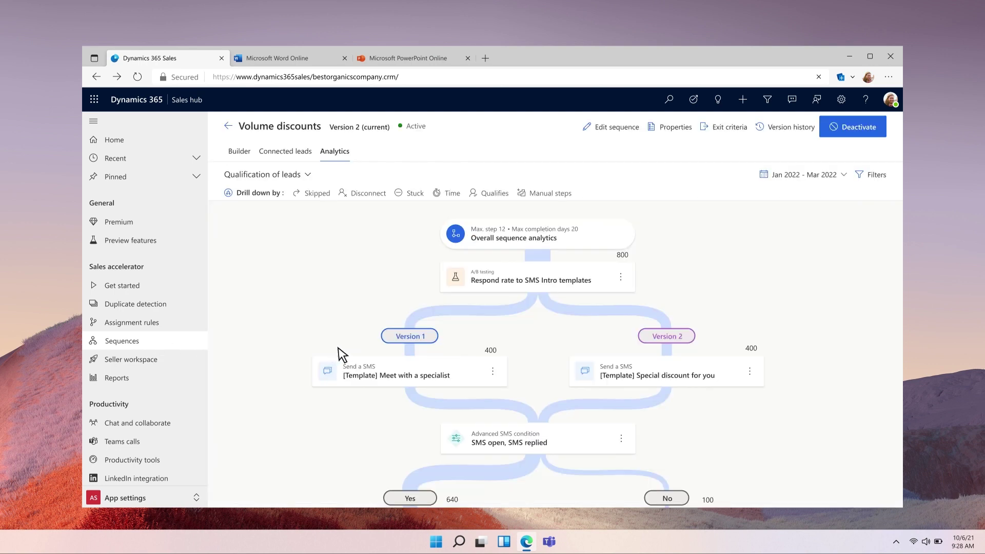
Open the A/B testing step's results in the Volume discounts sequence analytics.
click(600, 285)
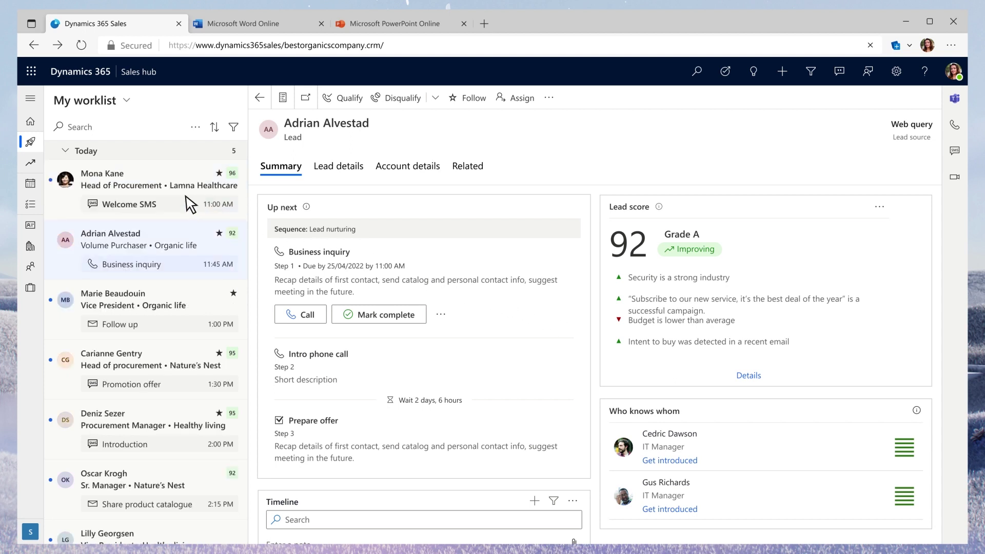
Open the Lamna Healthcare lead, research its account and a suggested contact's LinkedIn, then start a welcome text.
click(190, 205)
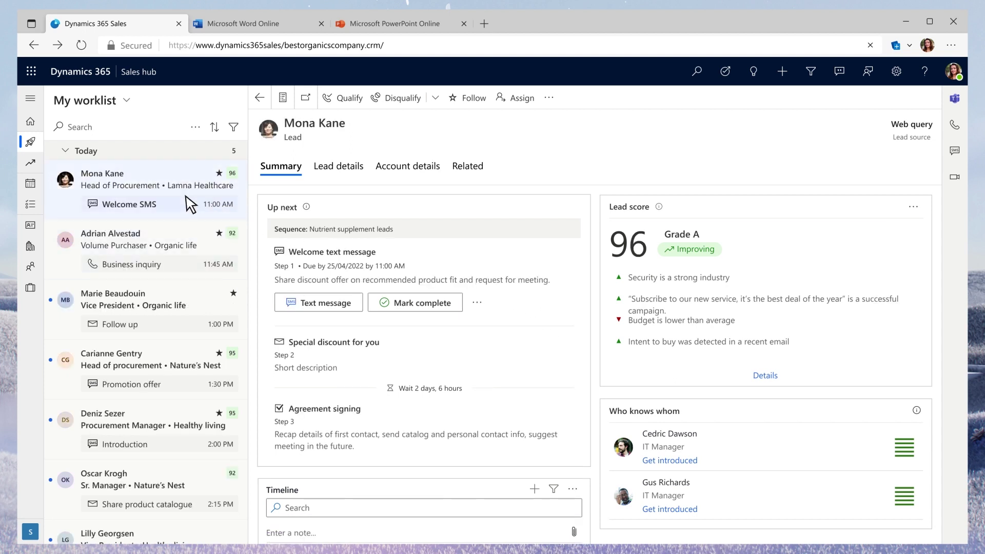
click(417, 172)
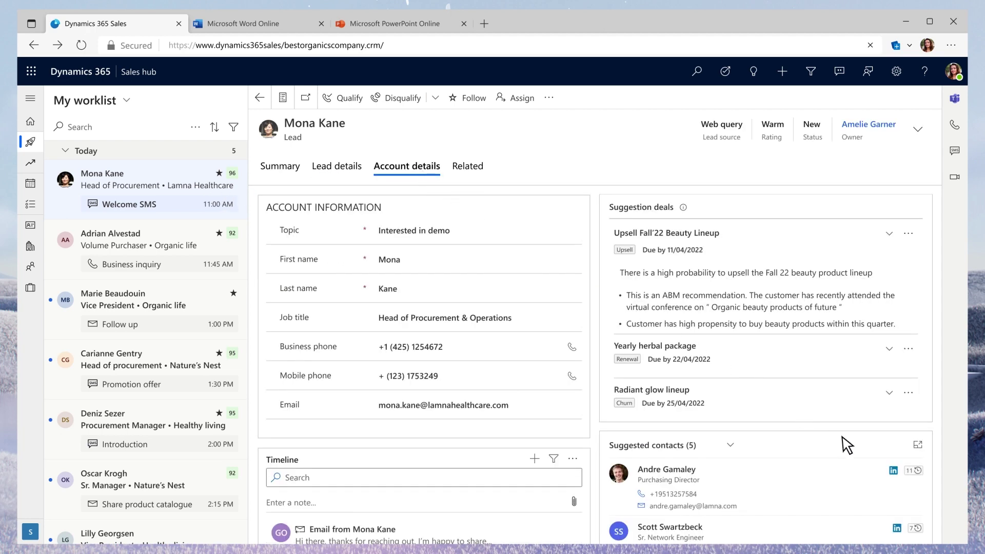
click(893, 470)
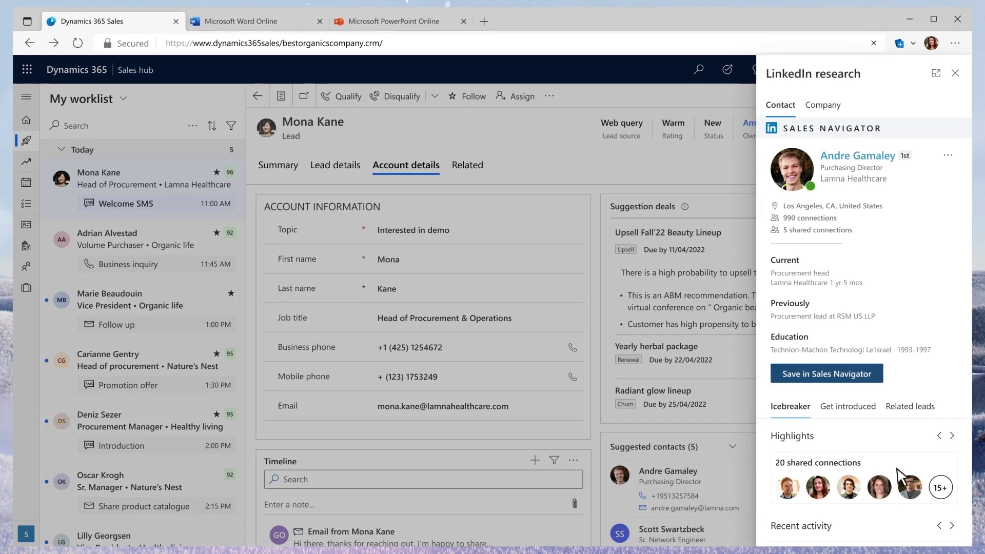
click(958, 71)
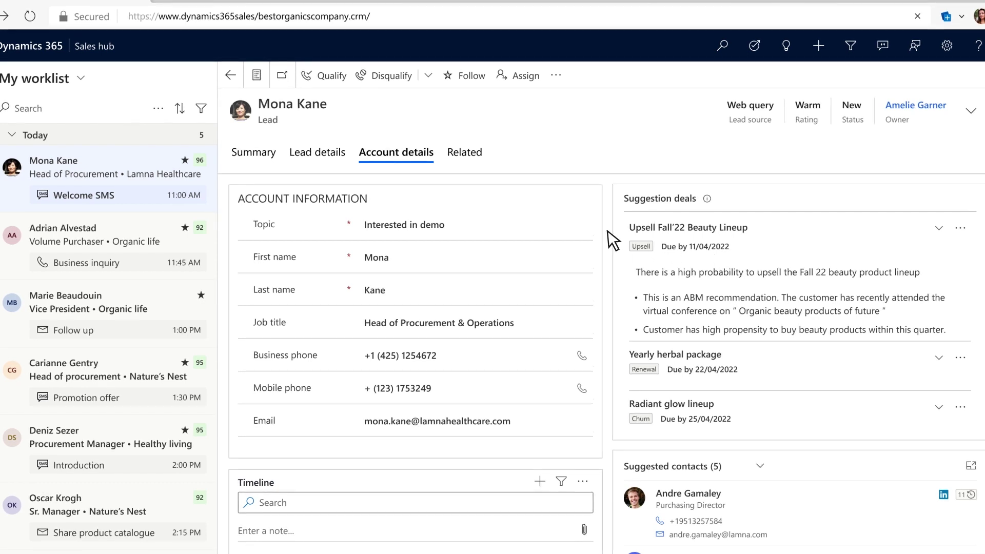
click(265, 153)
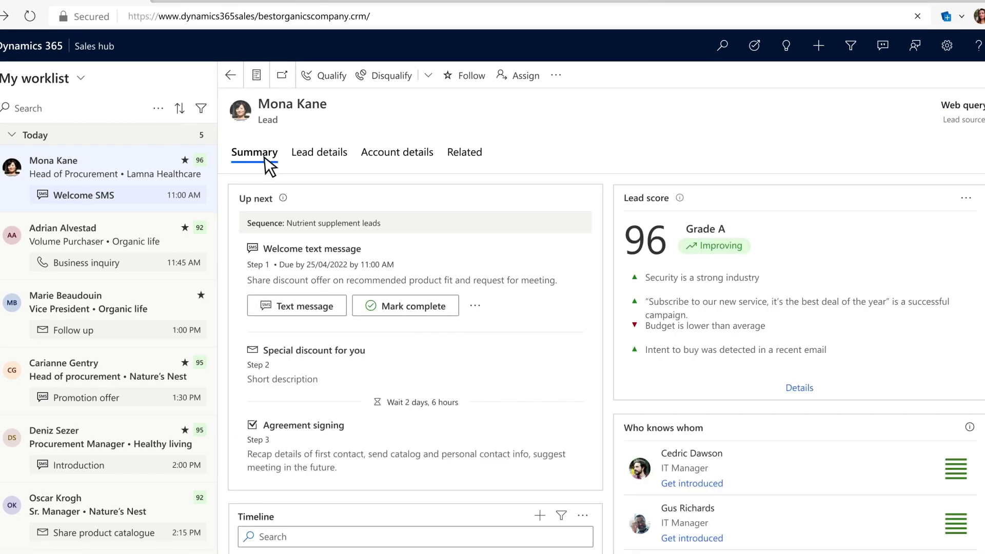
click(291, 307)
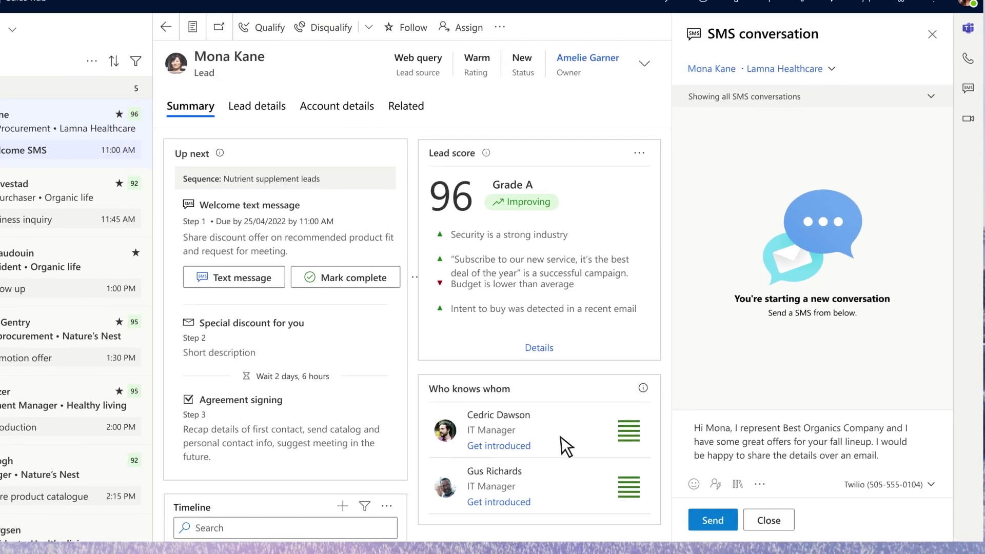
Send the welcome SMS and save a Product offering discussion Teams appointment with the lead.
click(755, 541)
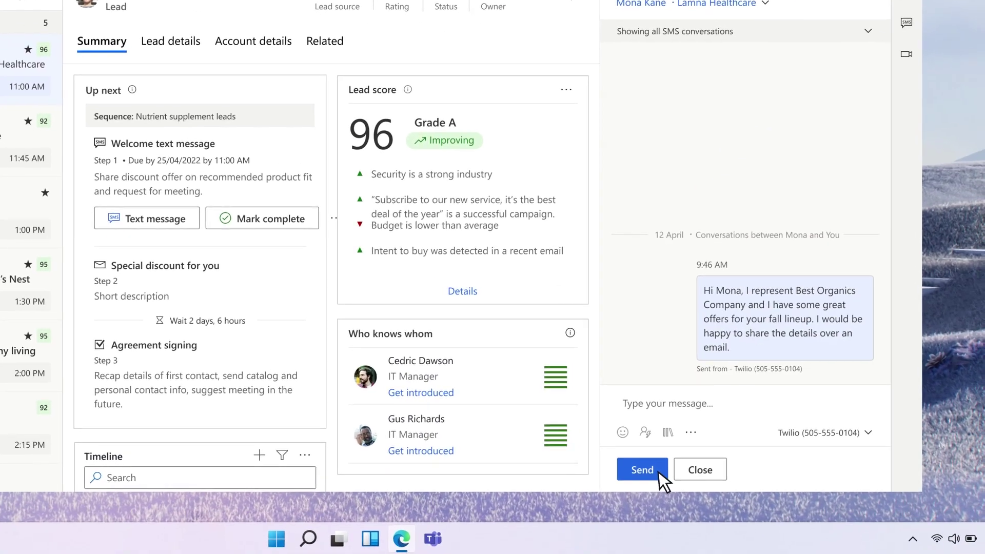
click(710, 472)
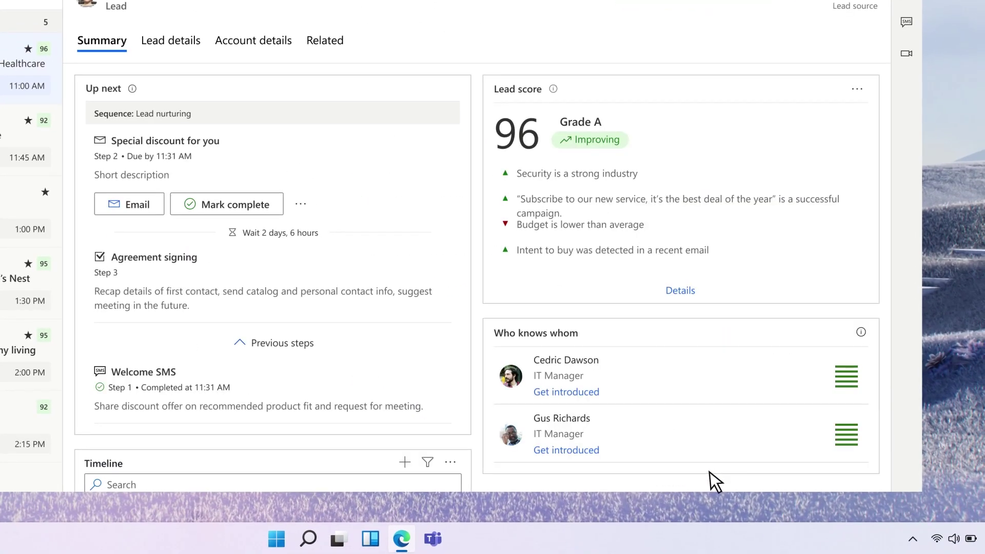
click(434, 468)
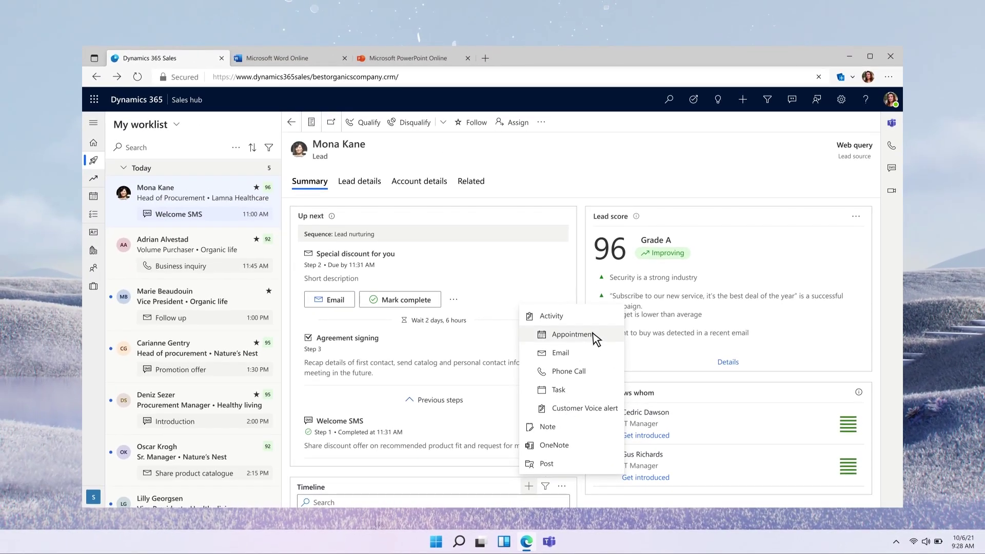
click(514, 267)
click(770, 273)
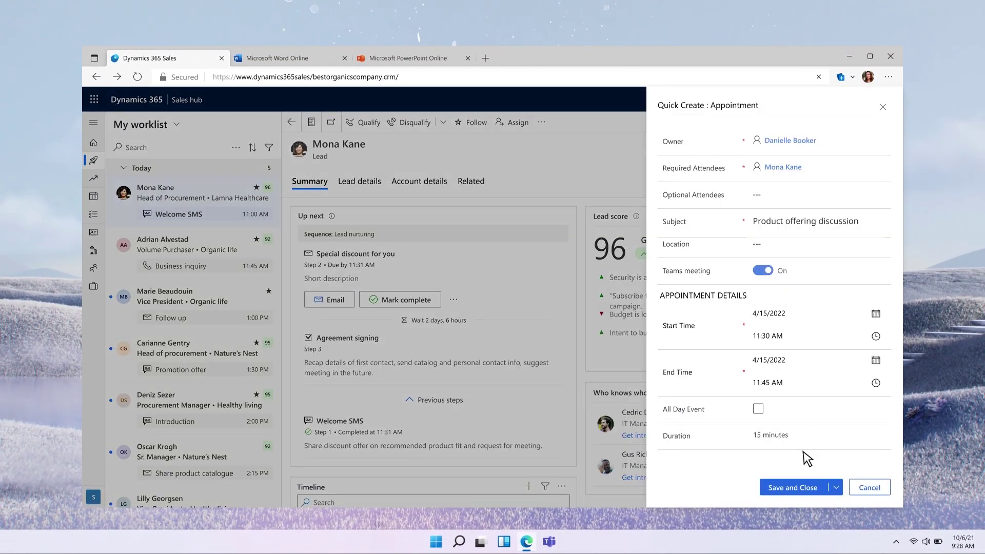
click(812, 492)
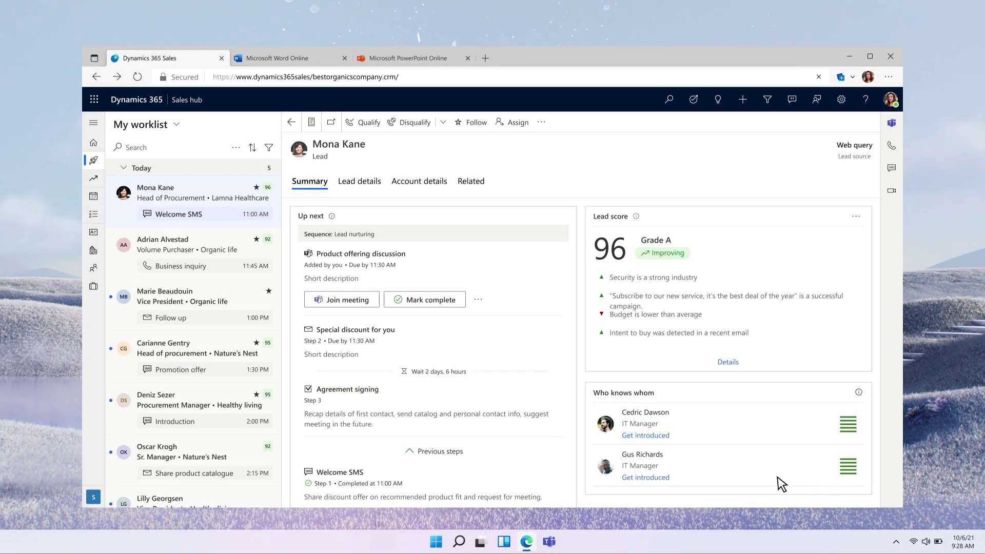
Join the Teams meeting, add 'Confirm the shipping time and quantity' as an action item, then leave.
click(362, 302)
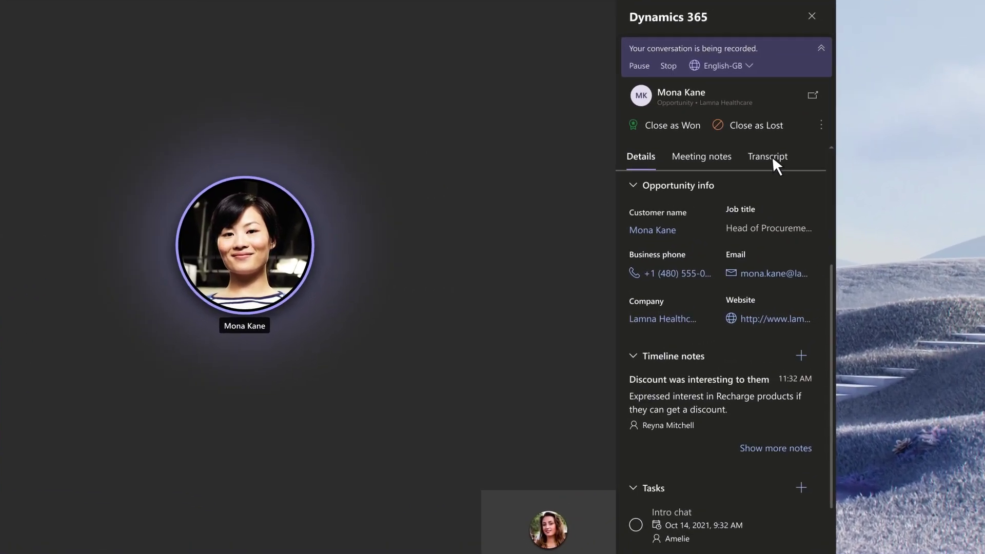
click(809, 190)
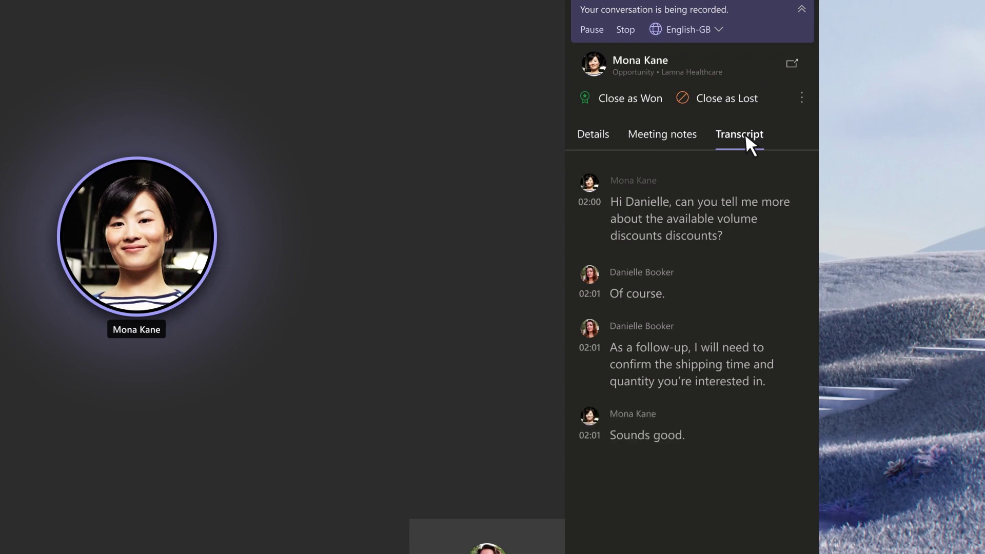
click(678, 131)
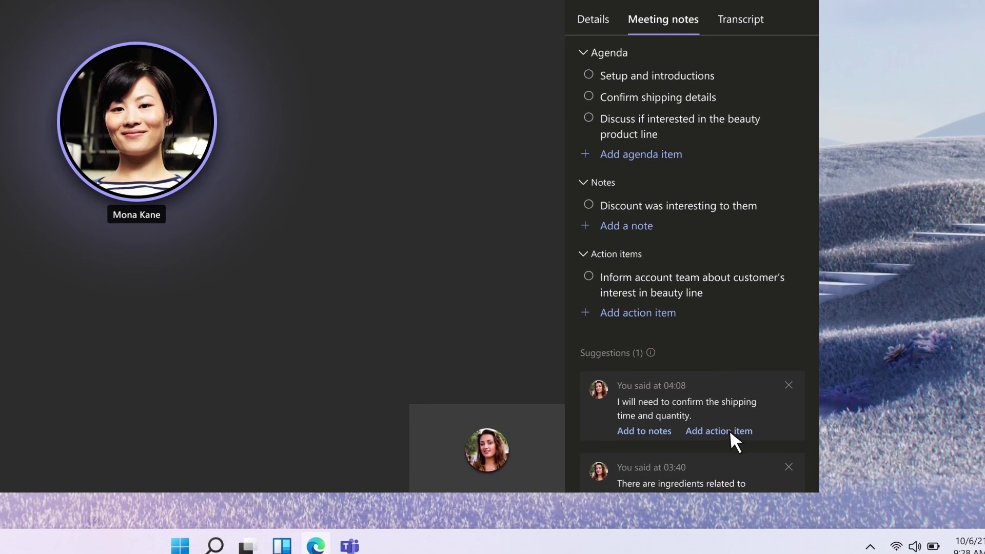
click(729, 429)
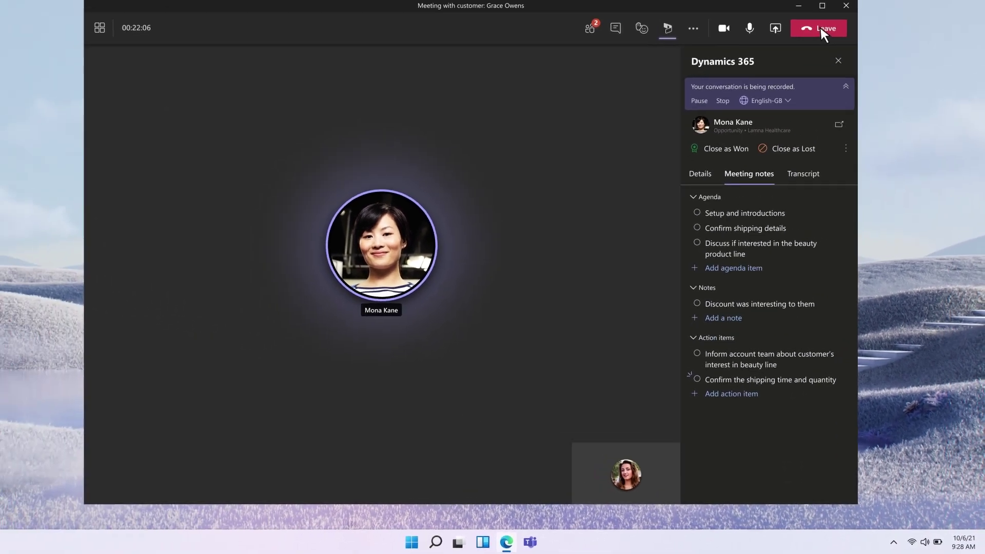
click(823, 31)
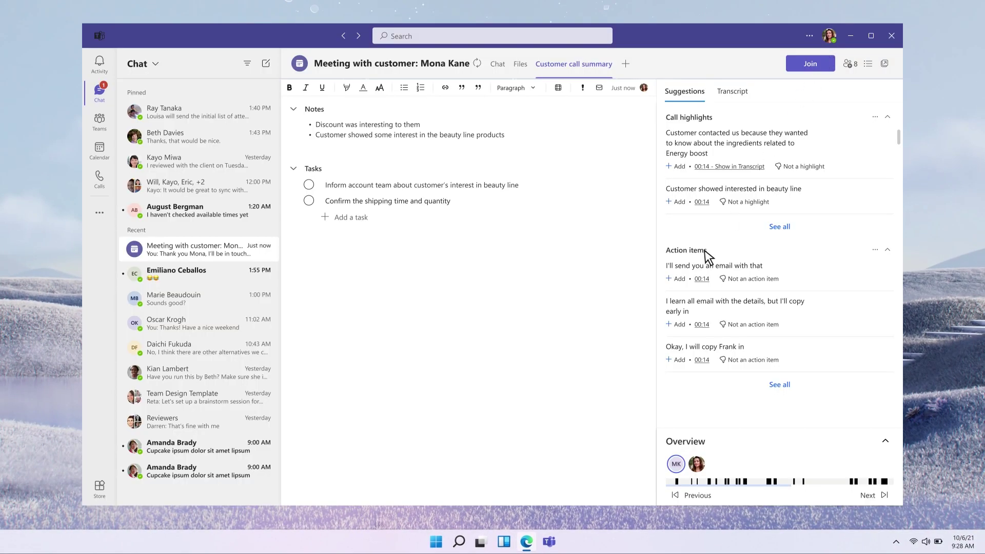
Back in Dynamics 365 Sales, copy the call summary link and close the summary.
click(527, 542)
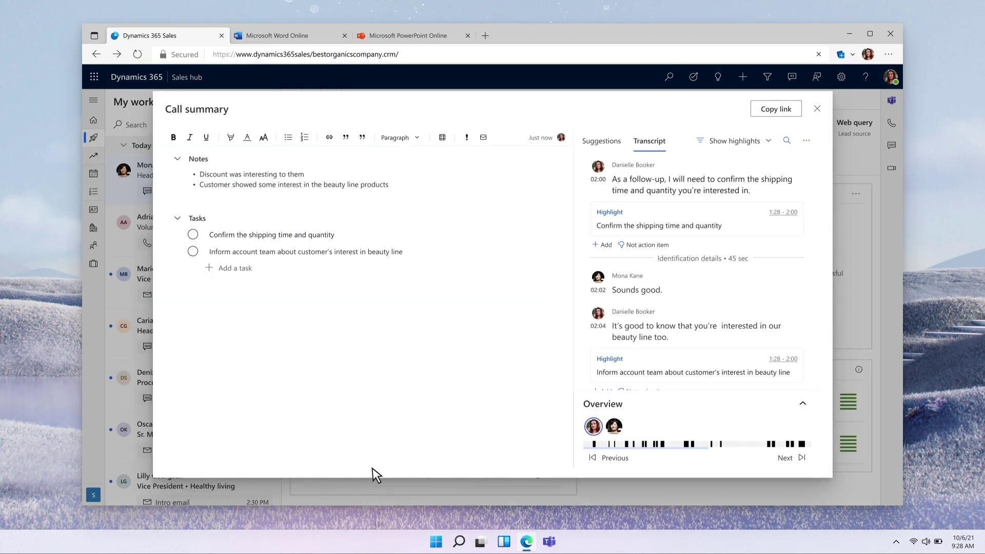
click(780, 110)
click(817, 110)
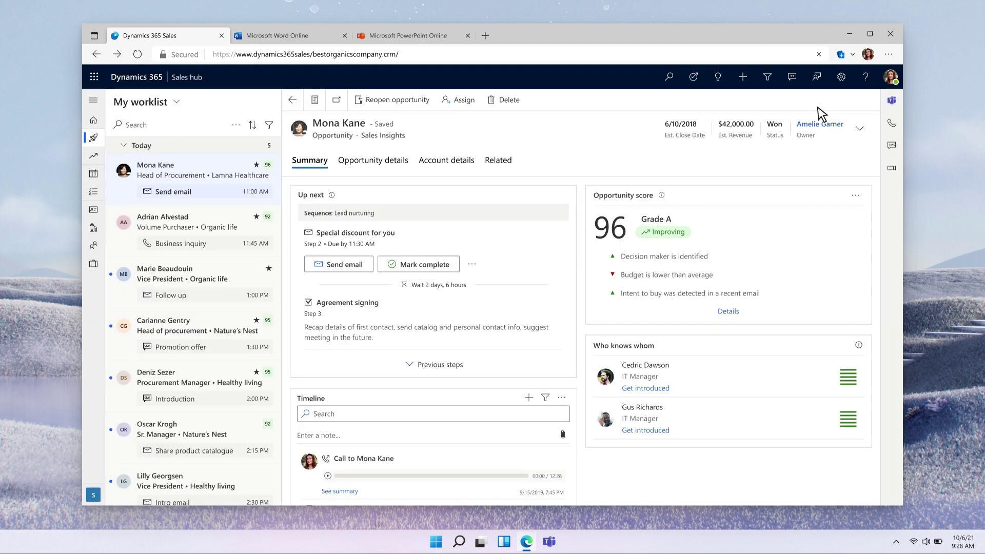
Start a Teams chat with the account owner linked to Lamna Healthcare.
click(892, 101)
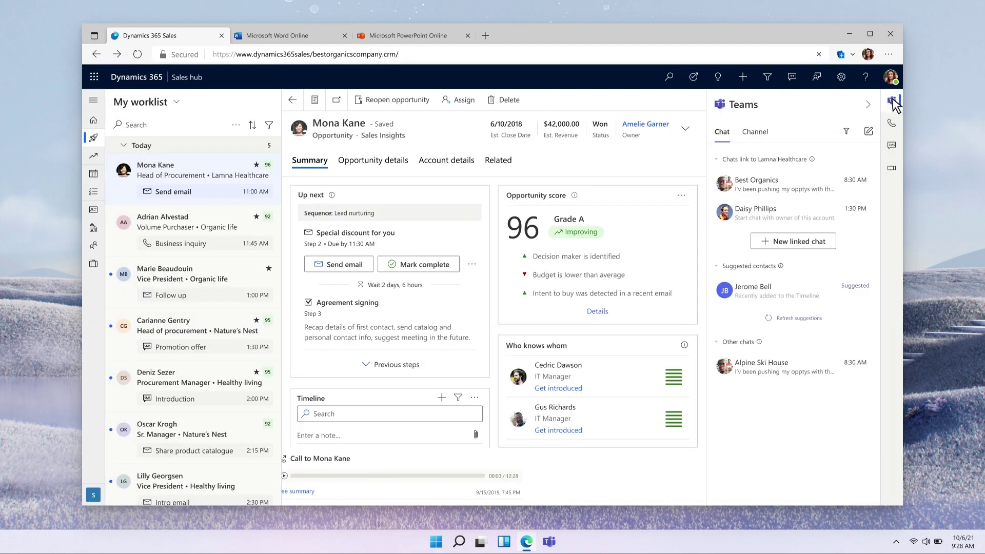
click(803, 218)
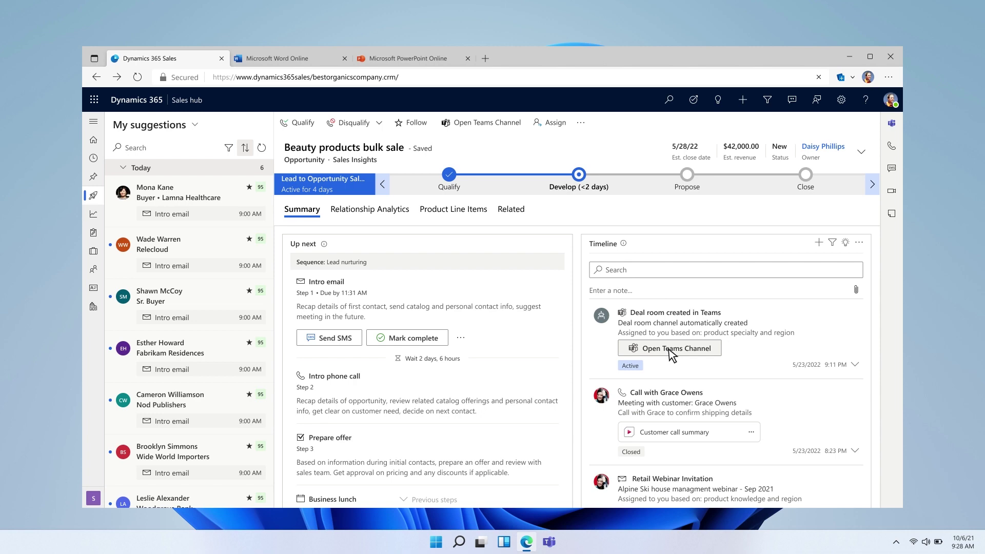
Open the Teams channel for the Beauty products bulk sale deal room from the Timeline entry.
click(669, 349)
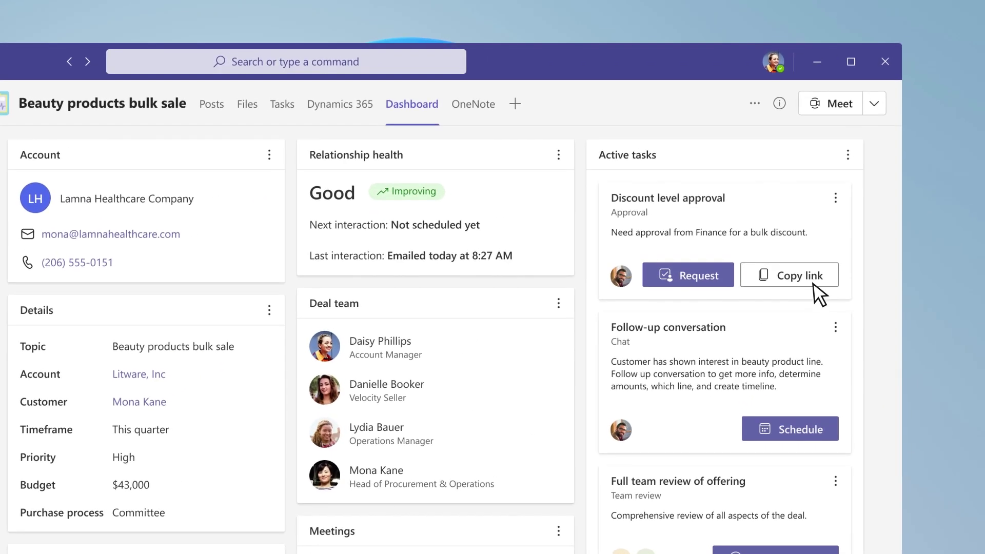
Message the finance lead a revised-budget note with the Discount level approval link.
click(820, 280)
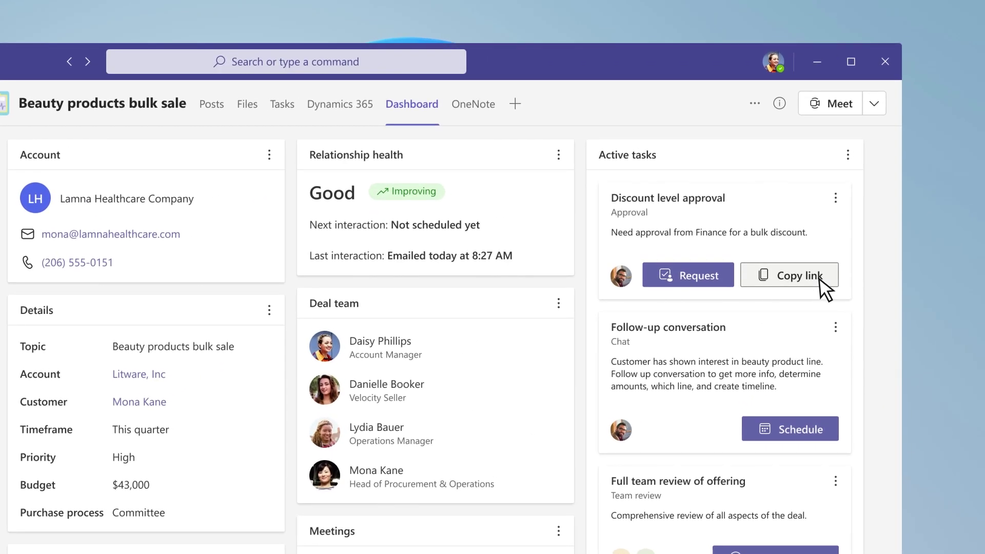
click(820, 279)
mouse_move(622, 275)
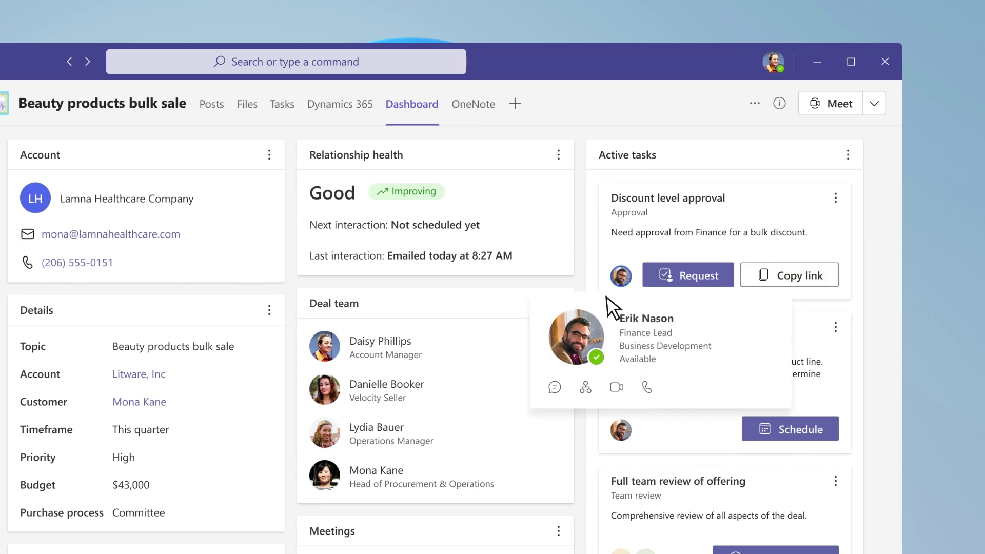
click(554, 387)
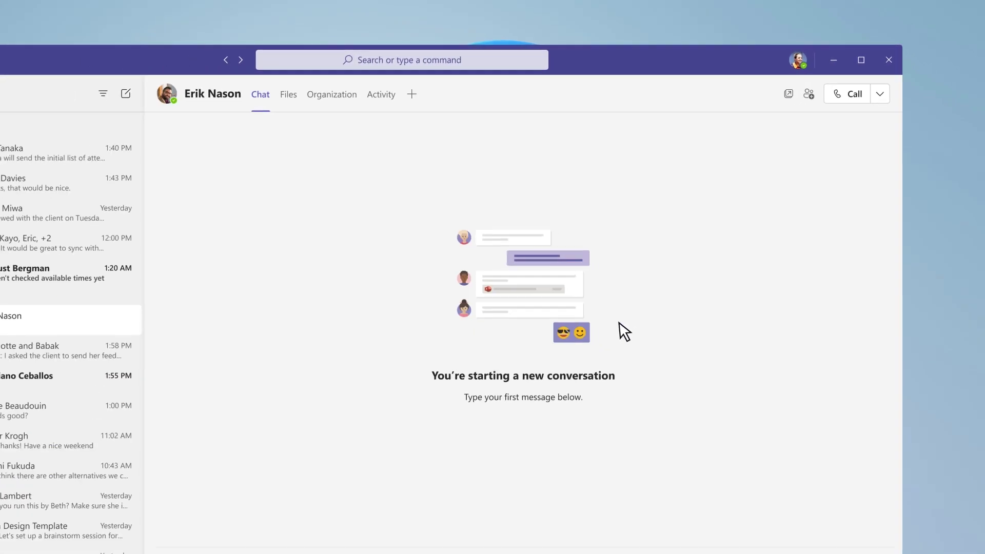
key(ctrl+v)
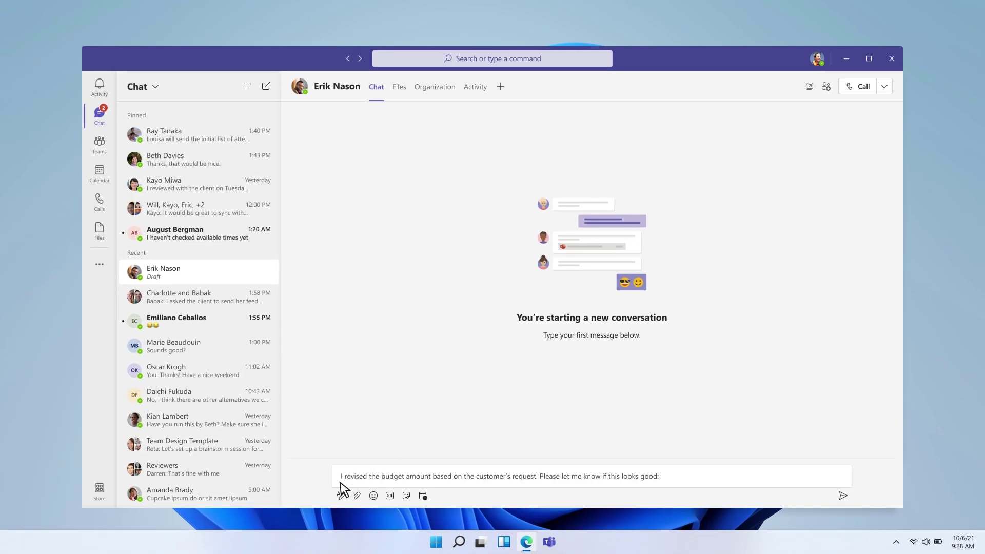
key(ctrl+v)
key(Return)
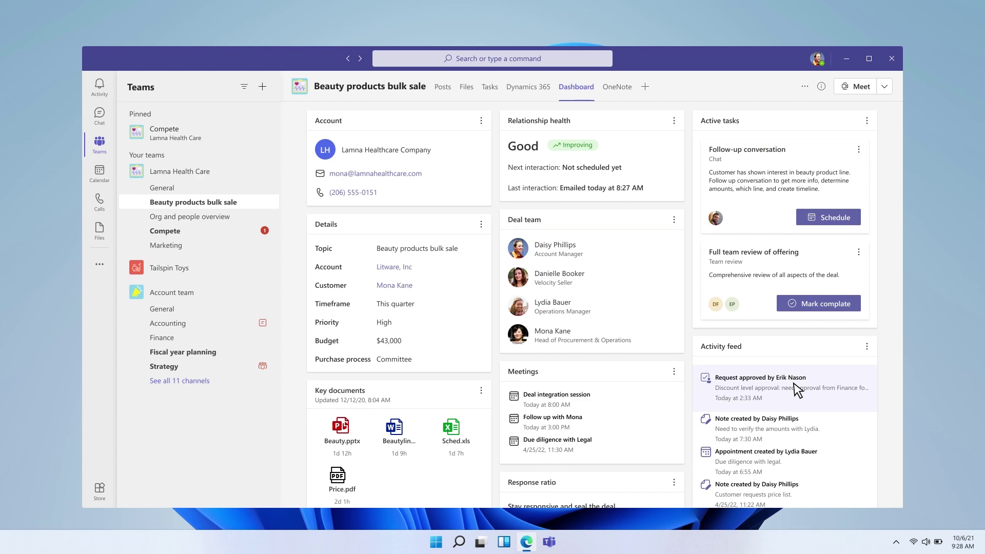
Back in Dynamics 365 Sales, show My worklist's Summary View dashboard.
click(527, 539)
click(267, 147)
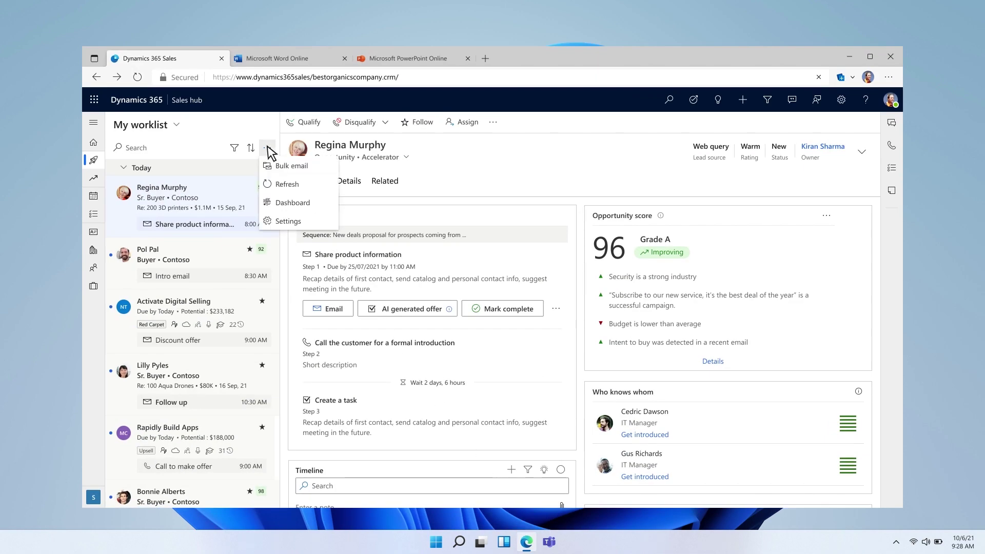
click(315, 205)
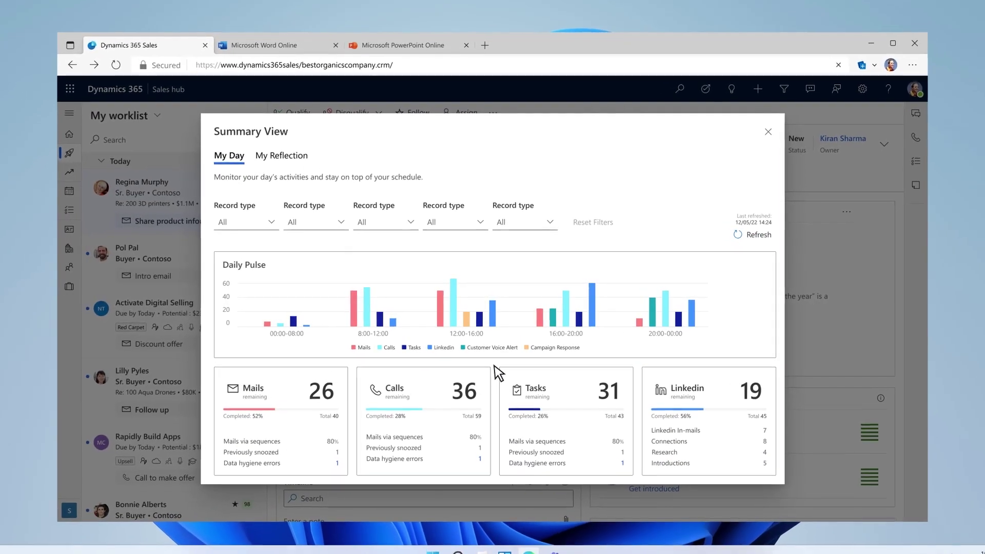